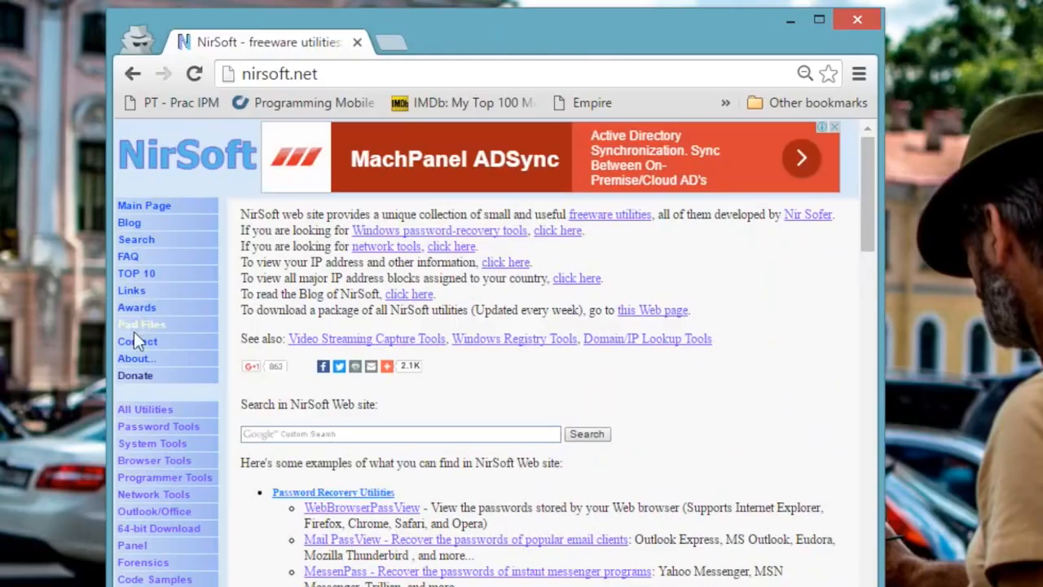
Go to the NirLauncher download page from the NirSoft site and download the package nirsoft_package_1.19.102.zip
left_click(134, 360)
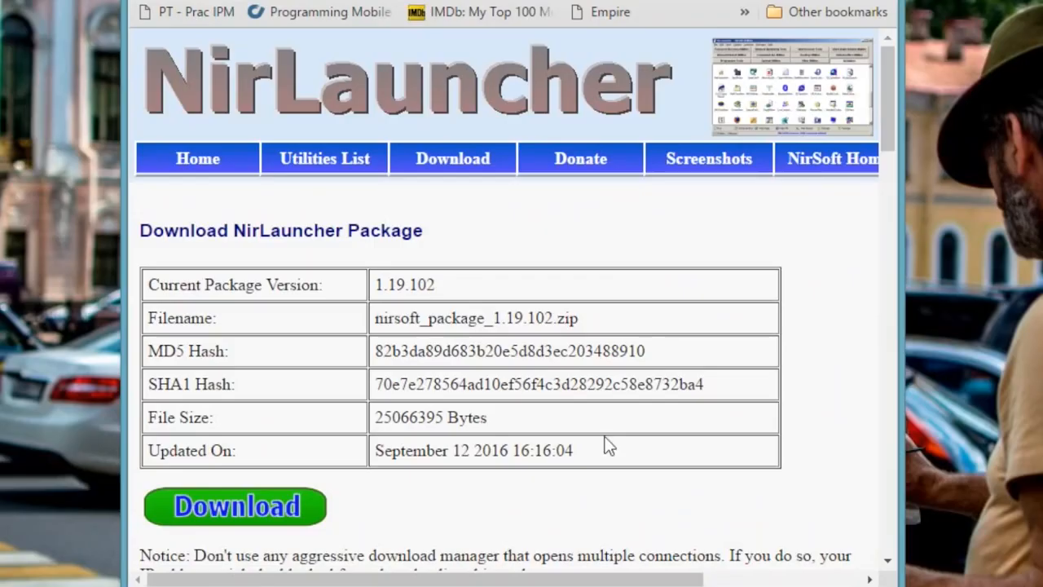
left_click(311, 513)
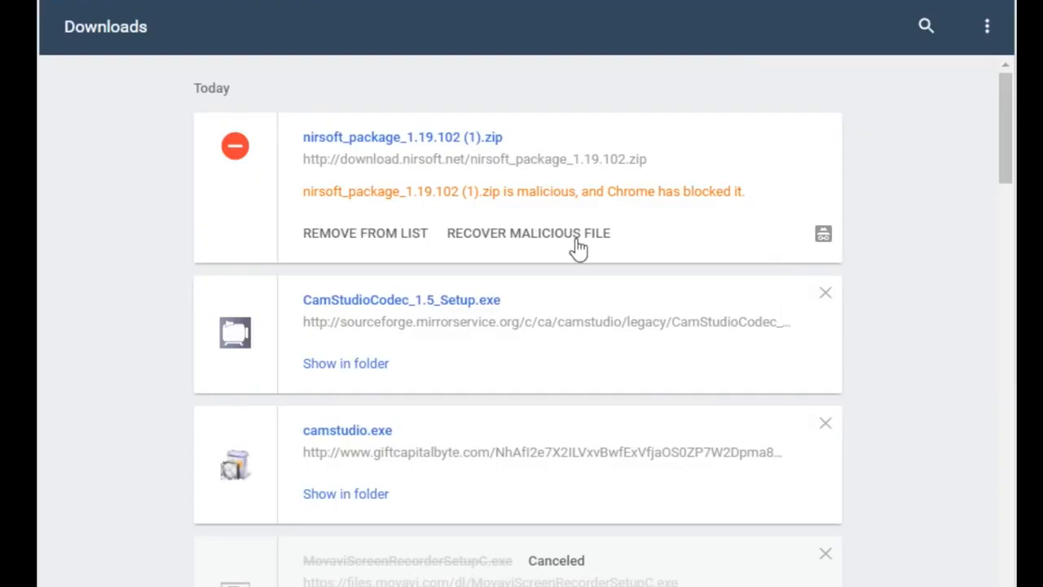
Recover the blocked NirLauncher package despite the malware warning and extract the archive in WinRAR
left_click(580, 236)
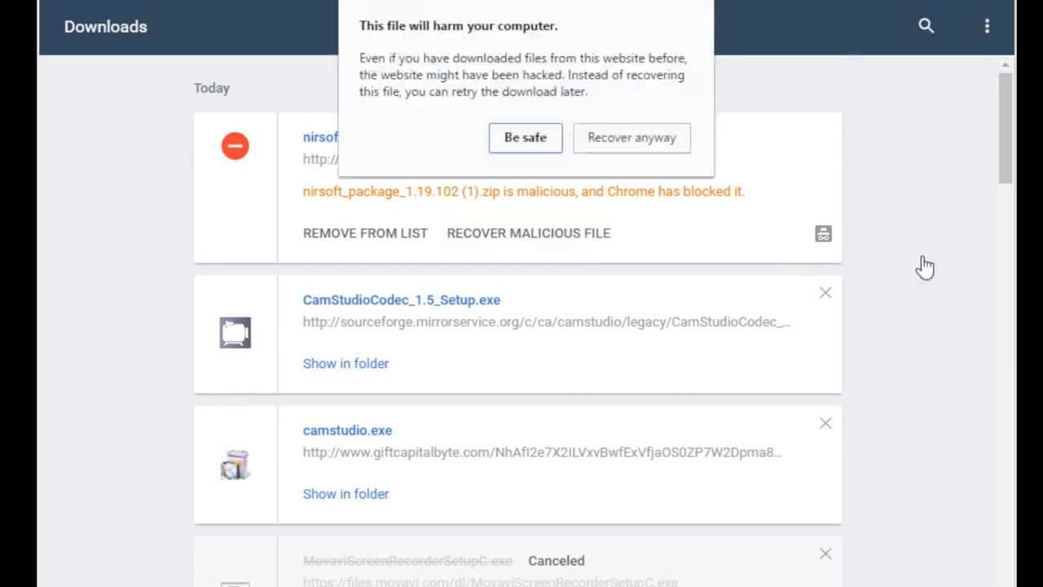
left_click(632, 132)
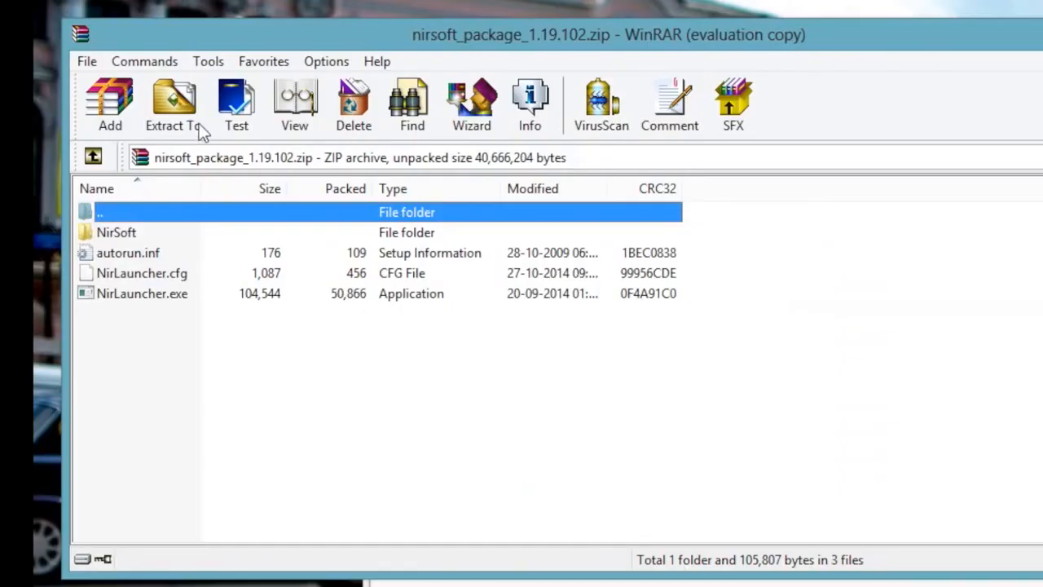
left_click(199, 123)
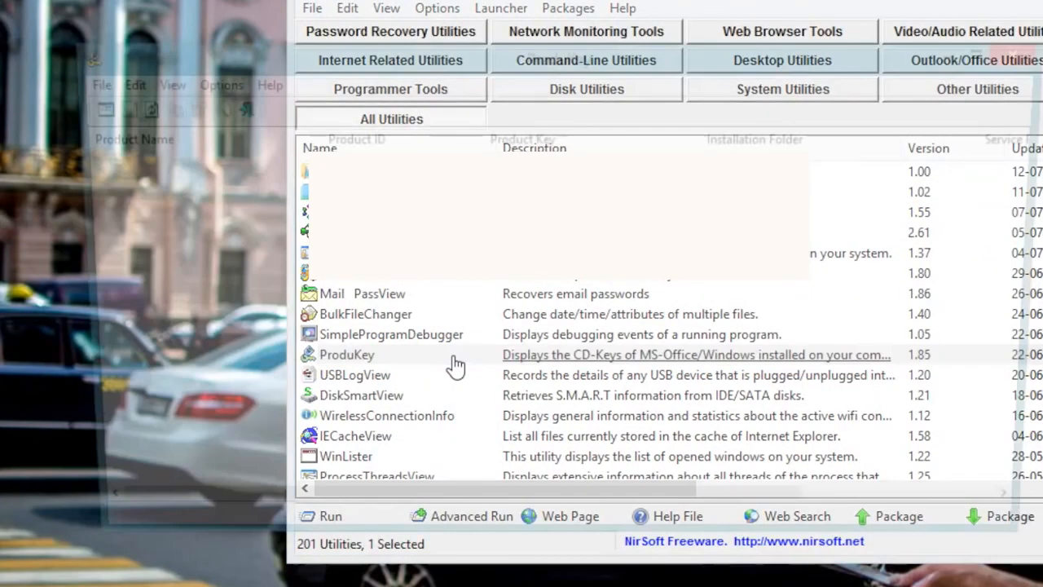
Run ProduKey from NirLauncher to examine the product keys of the installed Microsoft software, and close it
double_click(232, 401)
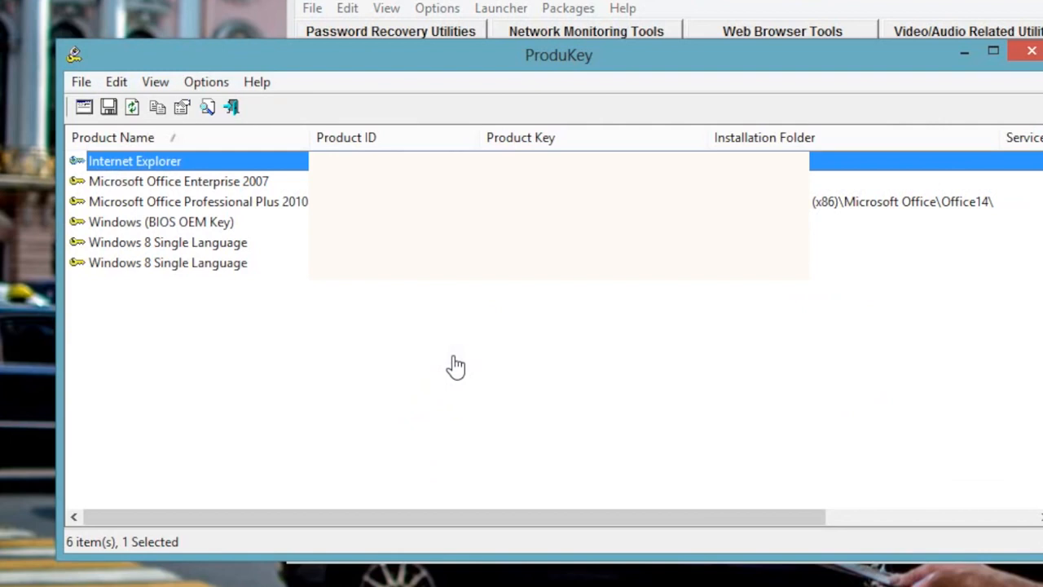
left_click(1032, 53)
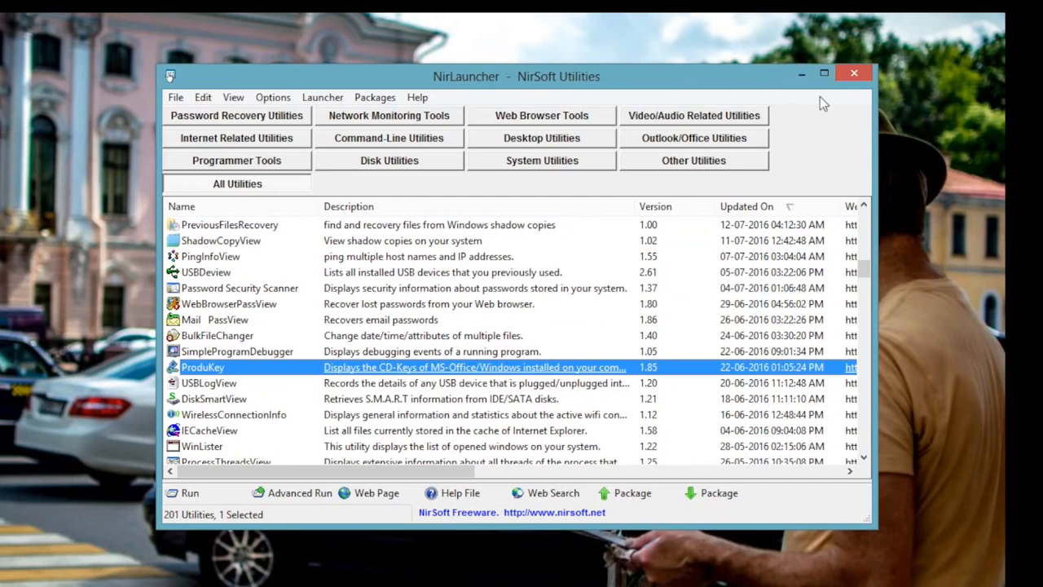
left_click(801, 75)
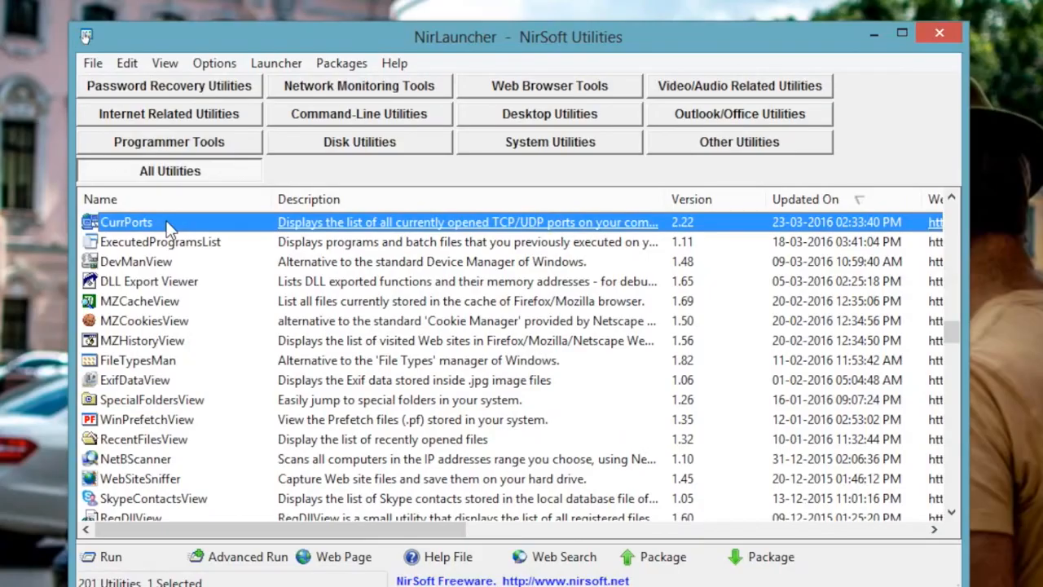
Run CurrPorts from NirLauncher and look through the open TCP/UDP ports, their connection states and process paths
double_click(224, 230)
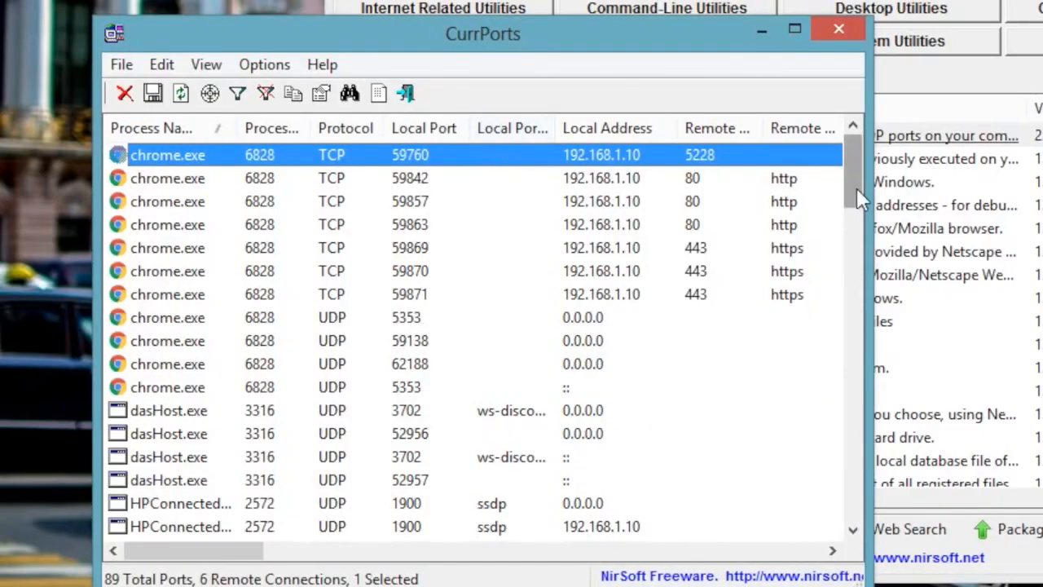
left_click_drag(853, 192, 852, 243)
left_click_drag(231, 555, 397, 559)
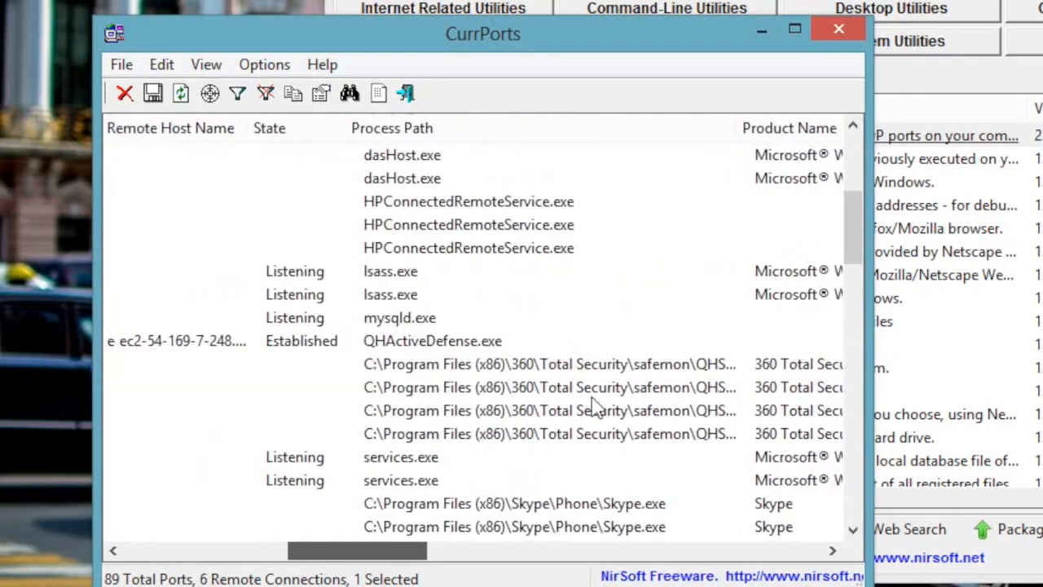
Select the first lsass.exe entry in the port list, look at the actions offered for it, and close CurrPorts
left_click(592, 371)
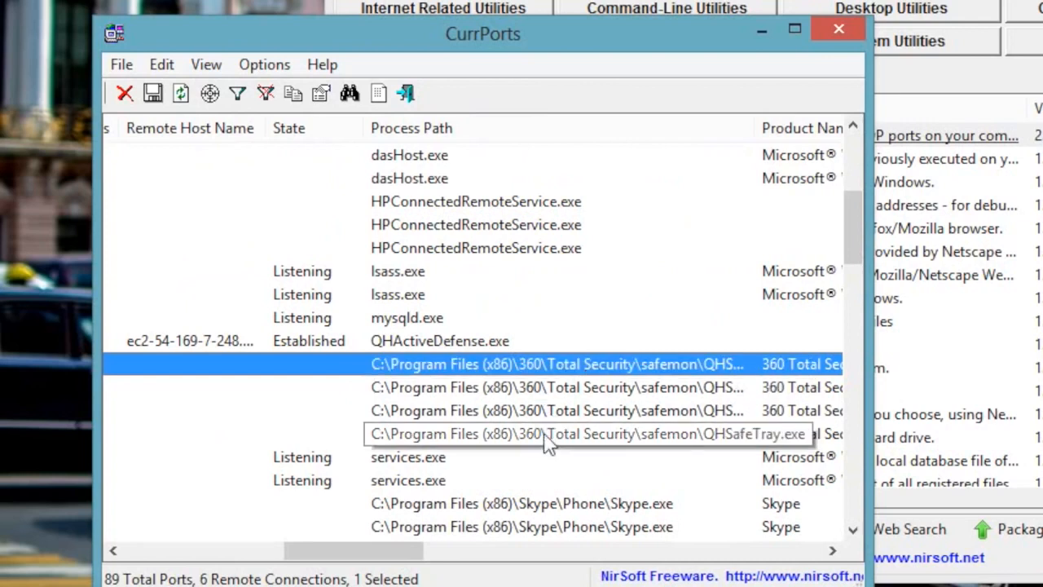
left_click(440, 274)
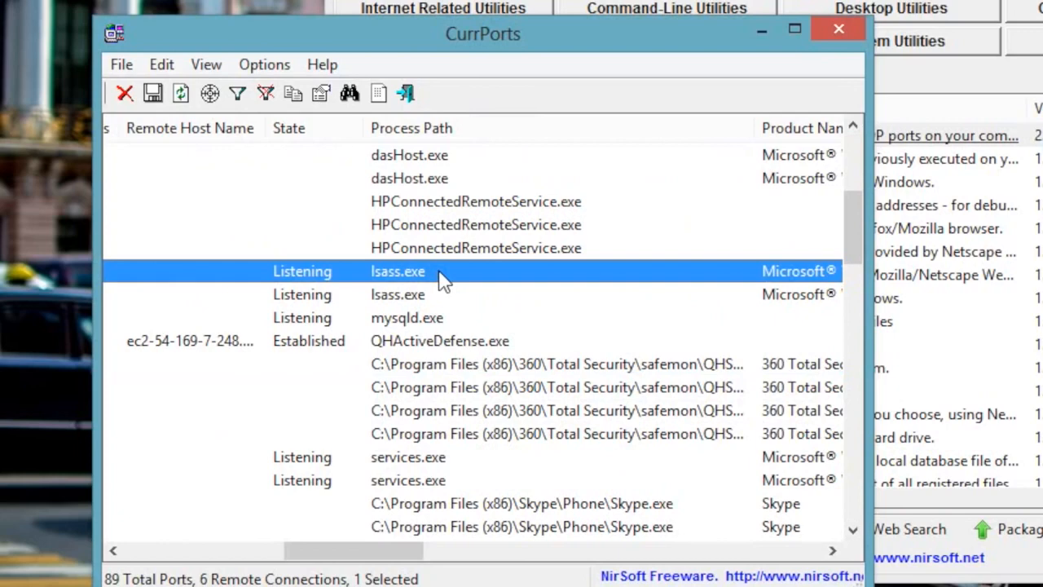
right_click(628, 275)
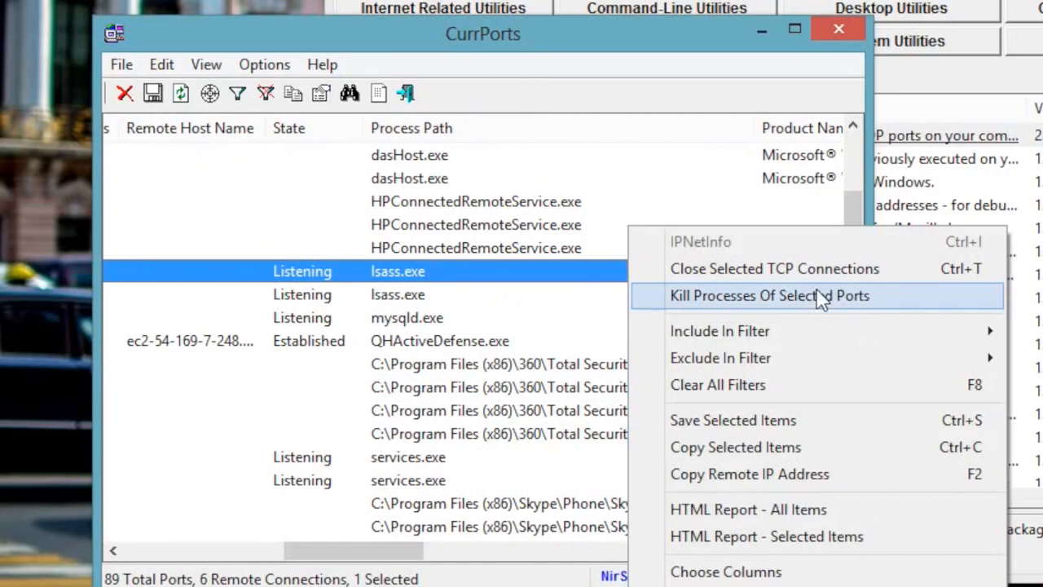
left_click(820, 25)
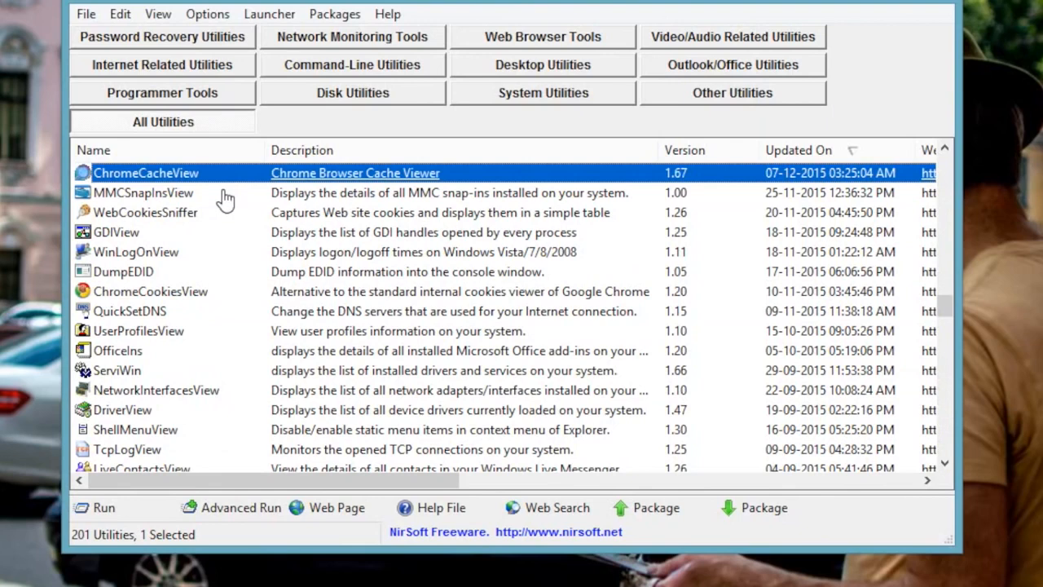
Switch to a new Chrome window and open the browser's built-in cache listing at chrome://cache
mouse_move(60, 586)
left_click(32, 570)
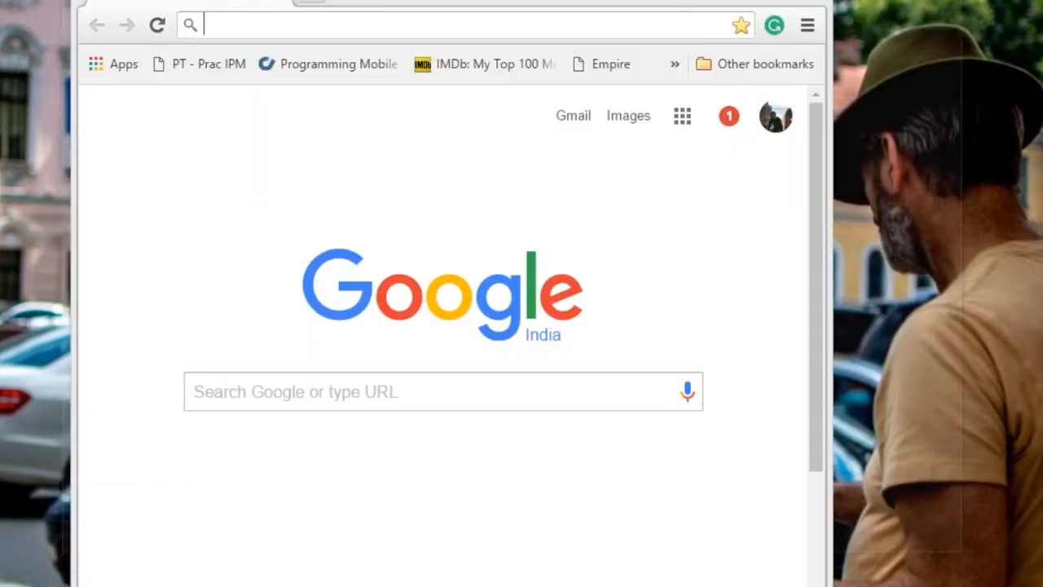
left_click(272, 14)
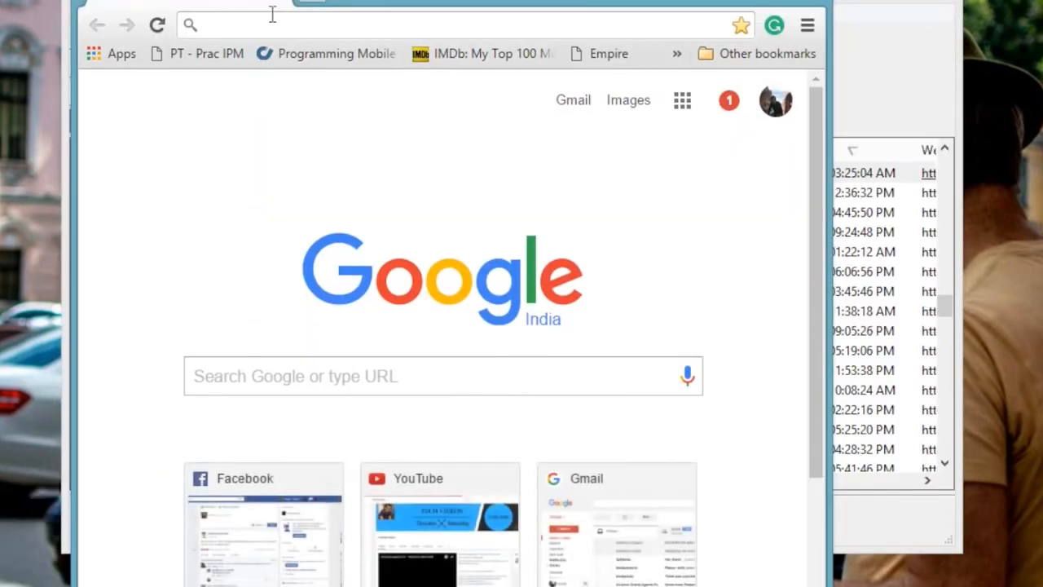
type("cac")
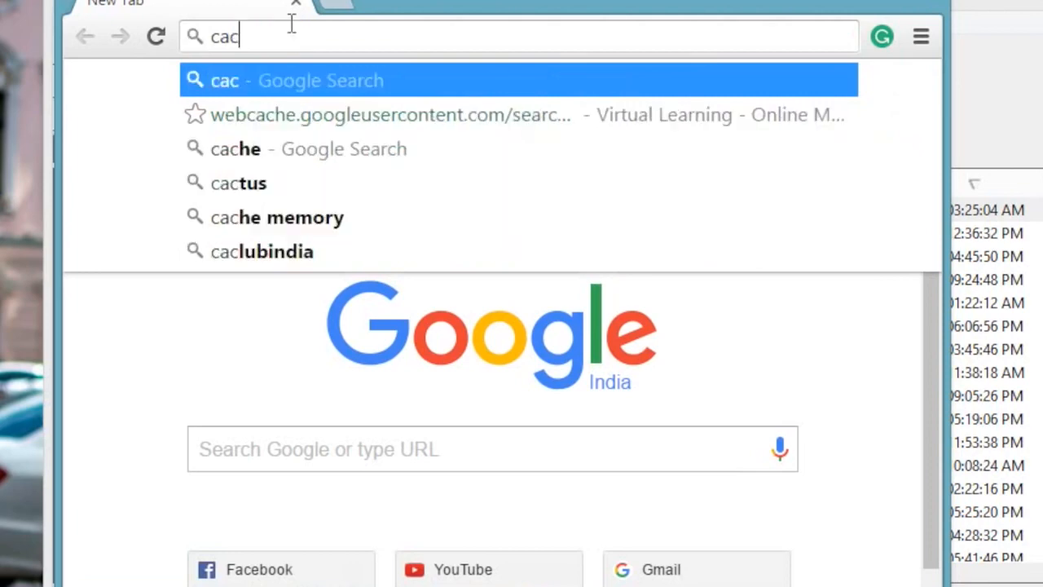
key("BackSpace")
key("BackSpace")
key("BackSpace")
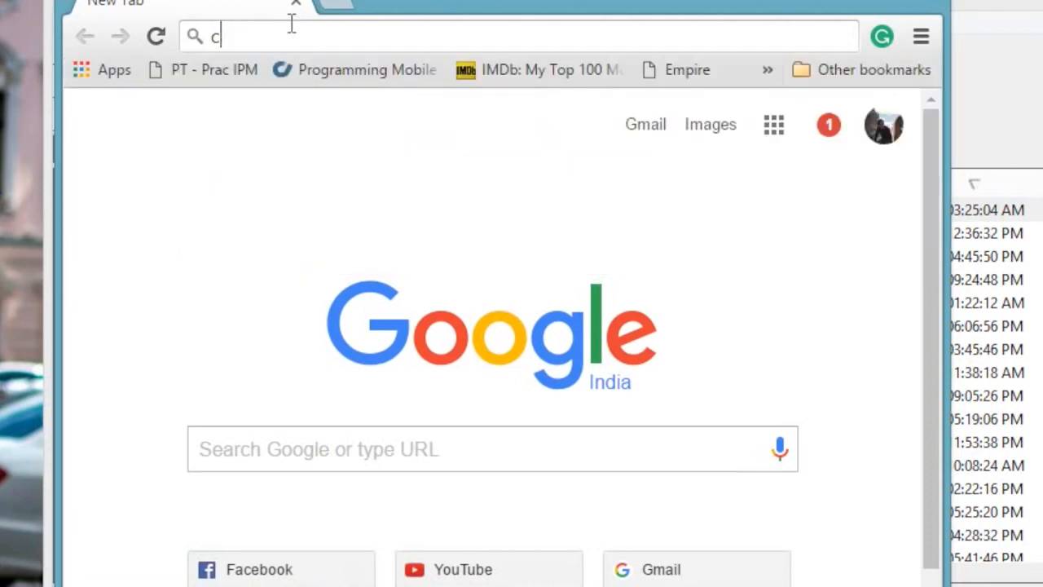
type("about:cac")
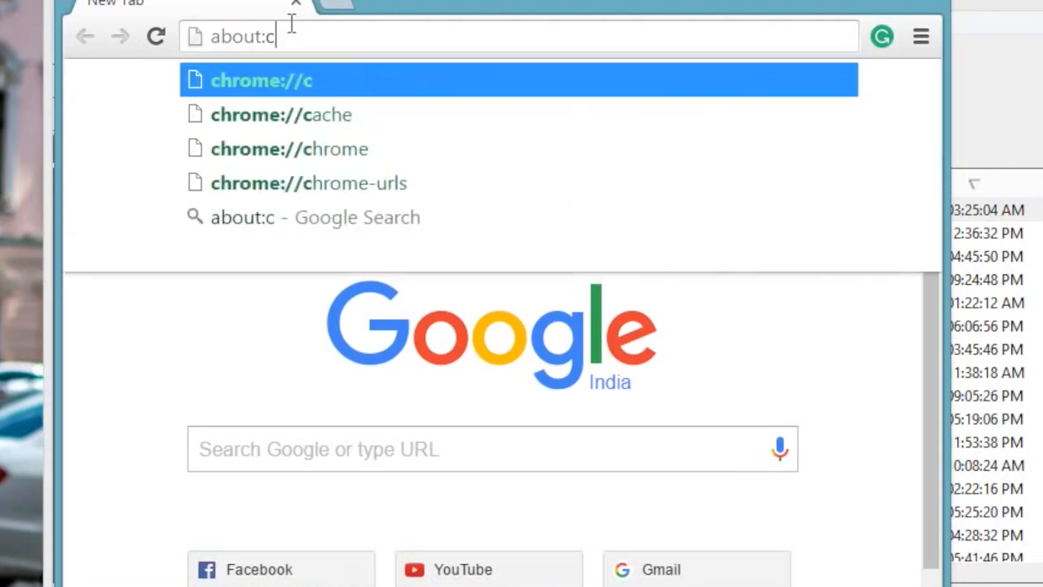
key("Return")
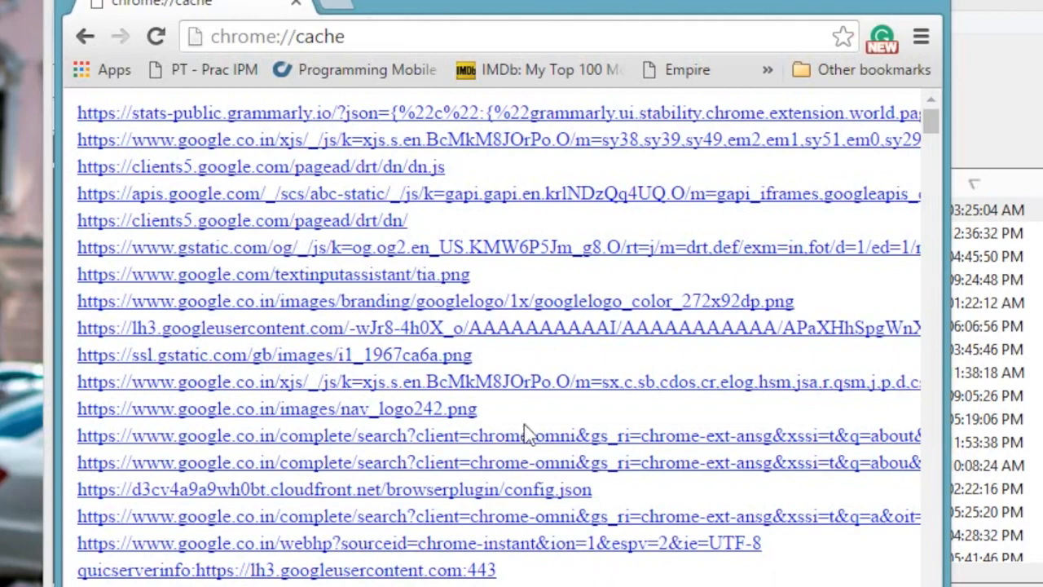
left_click_drag(496, 412, 79, 410)
key("ctrl+c")
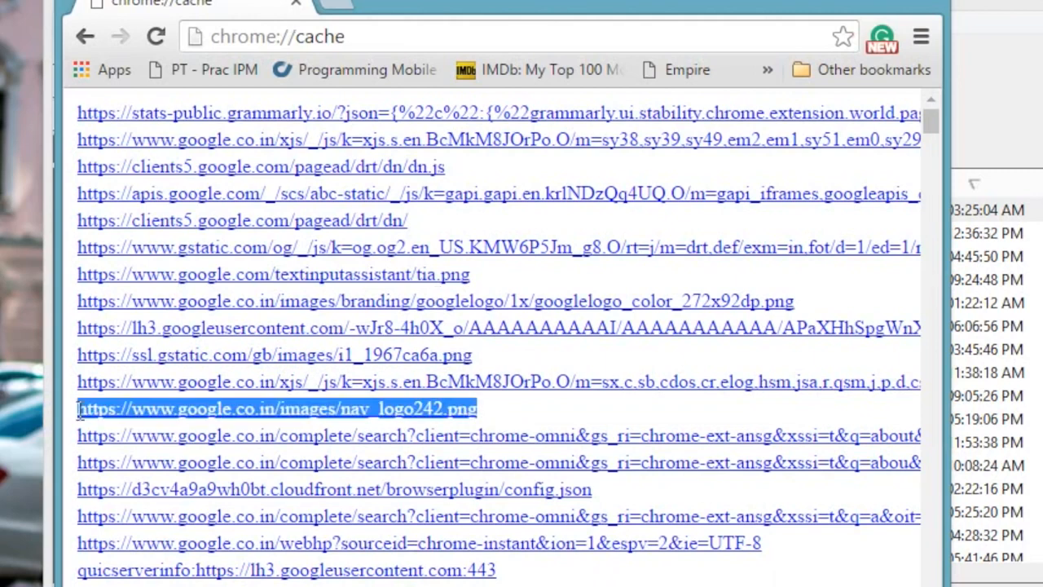
left_click(390, 36)
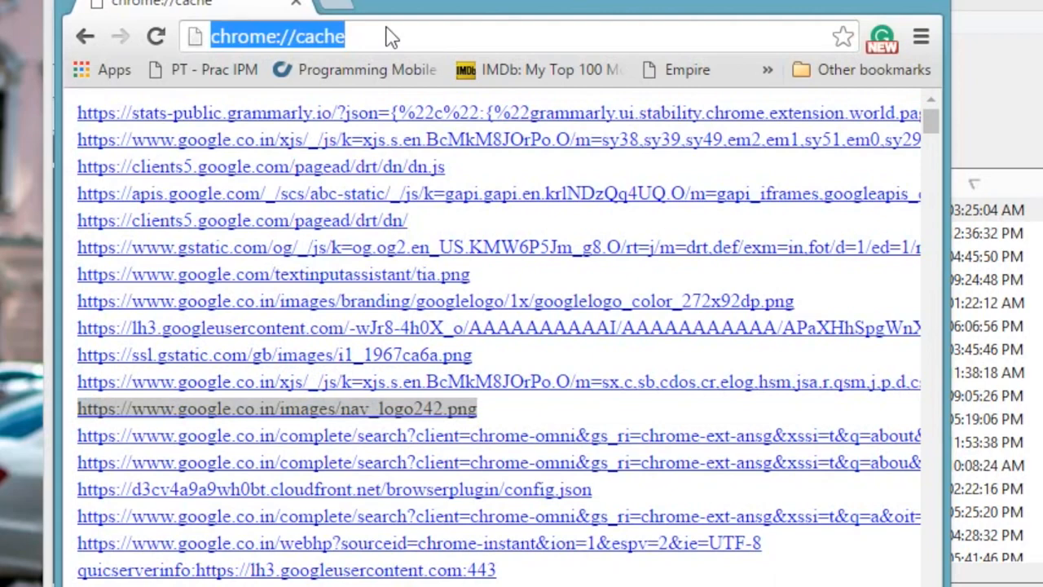
key("ctrl+v")
key("Return")
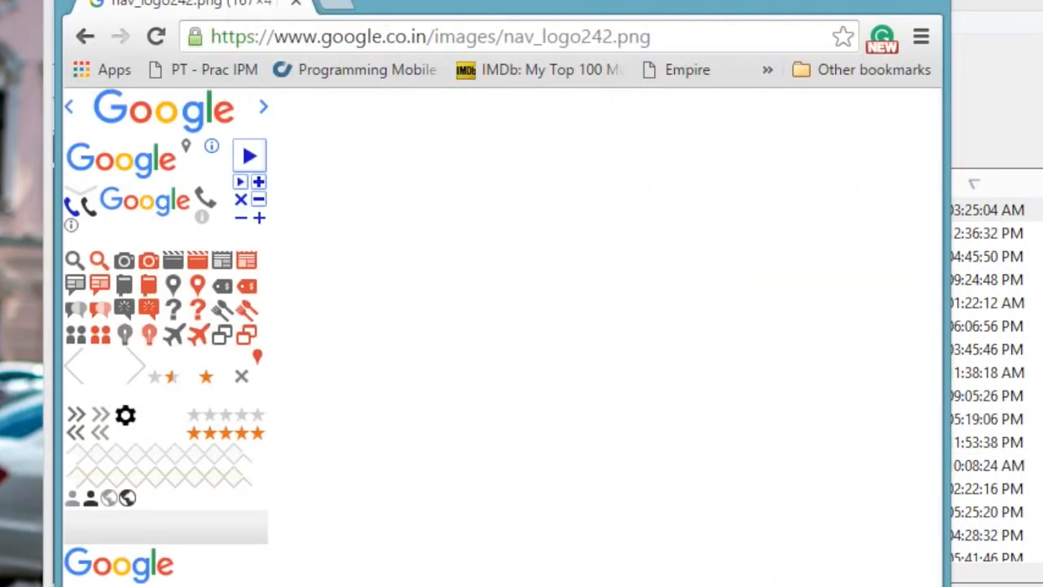
Switch back to NirLauncher, run ChromeCacheView and sort the cached files by file size, largest first
key("alt+Tab")
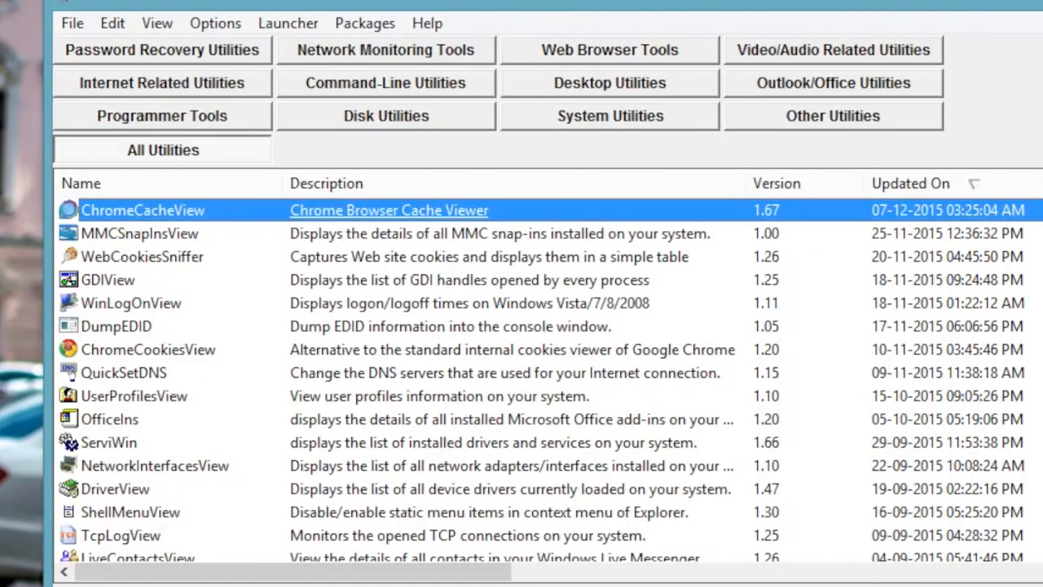
left_click(229, 213)
double_click(229, 214)
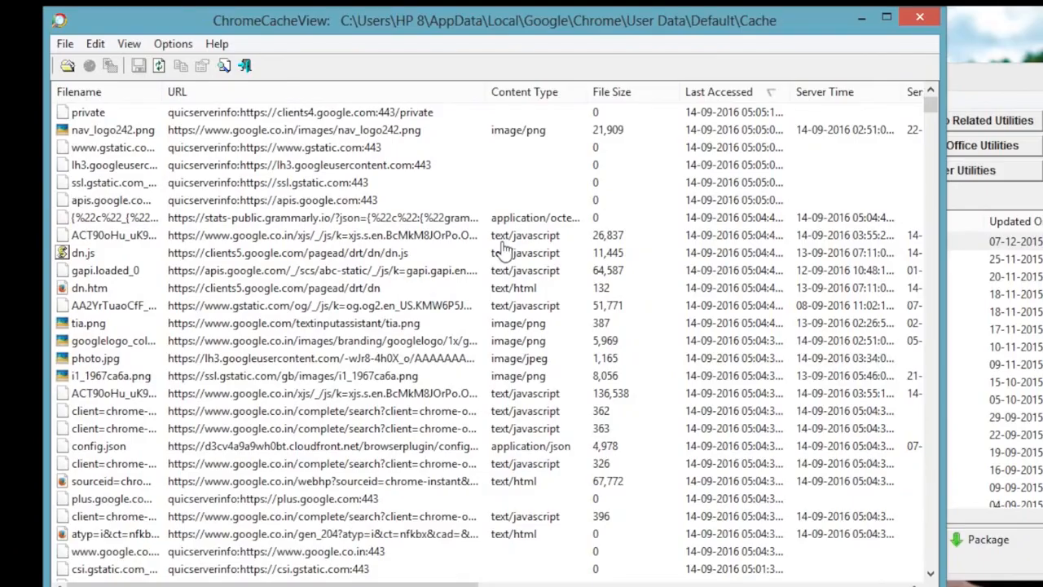
left_click(695, 93)
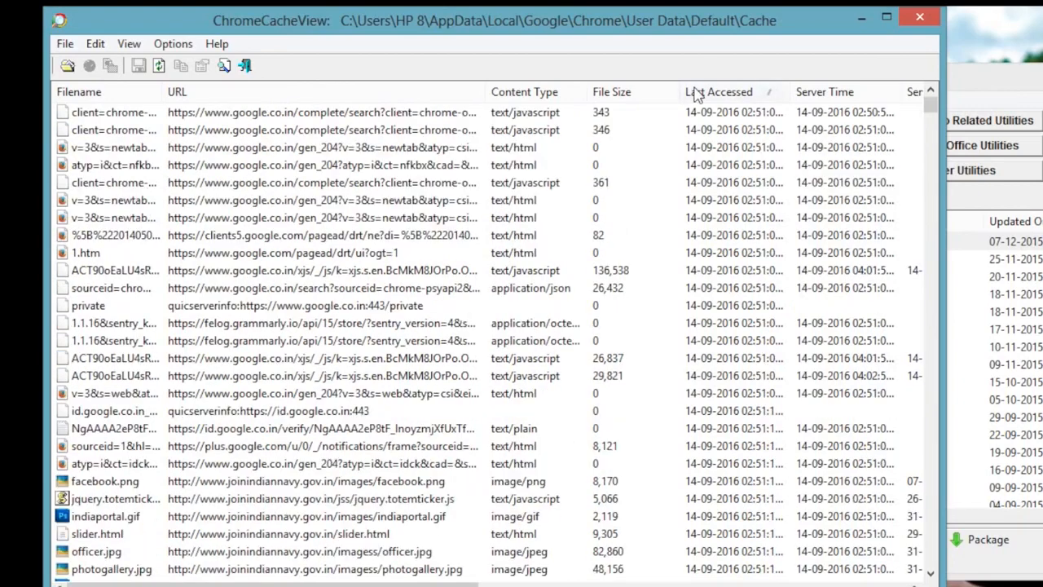
left_click(635, 91)
left_click(641, 96)
Open the properties of the cached file ELEMENTARY_MATHEMATICS.pdf, copy its URL and close the properties
double_click(210, 147)
double_click(650, 202)
key("ctrl+c")
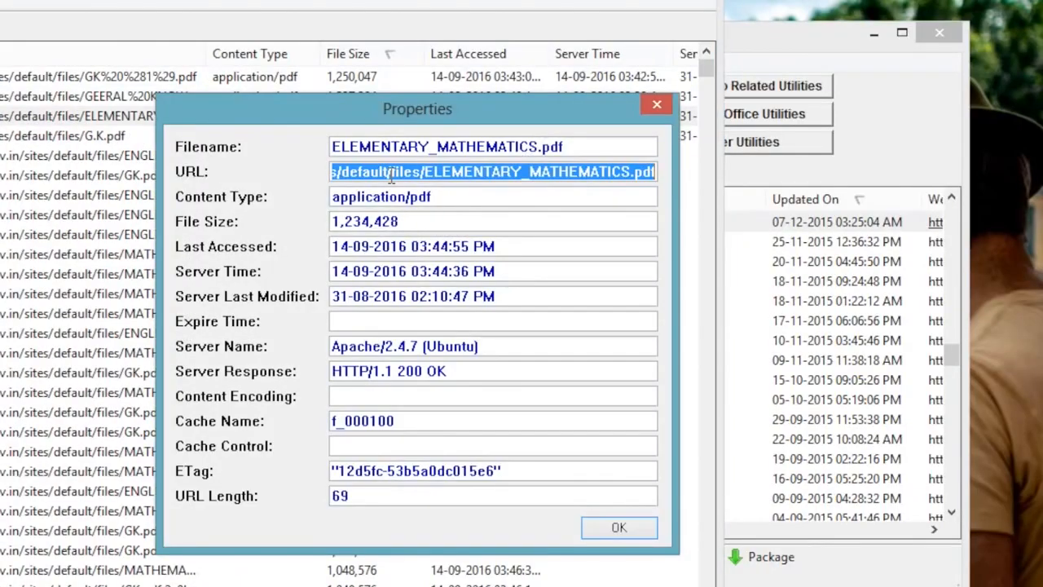
left_click(617, 527)
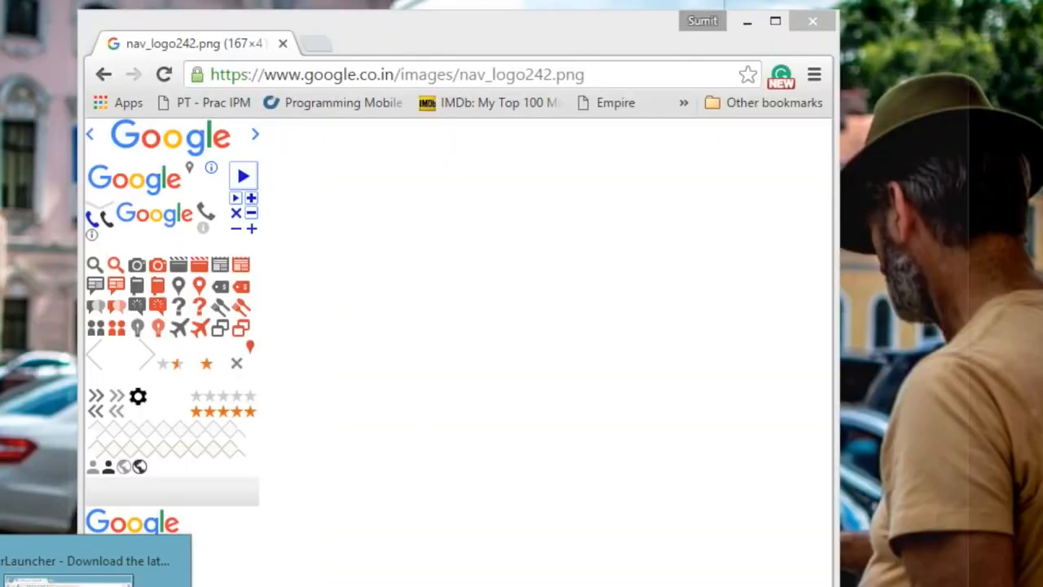
Switch to Chrome, load the copied ELEMENTARY_MATHEMATICS.pdf address in the current tab, and minimize the browser window
left_click(370, 148)
left_click(375, 75)
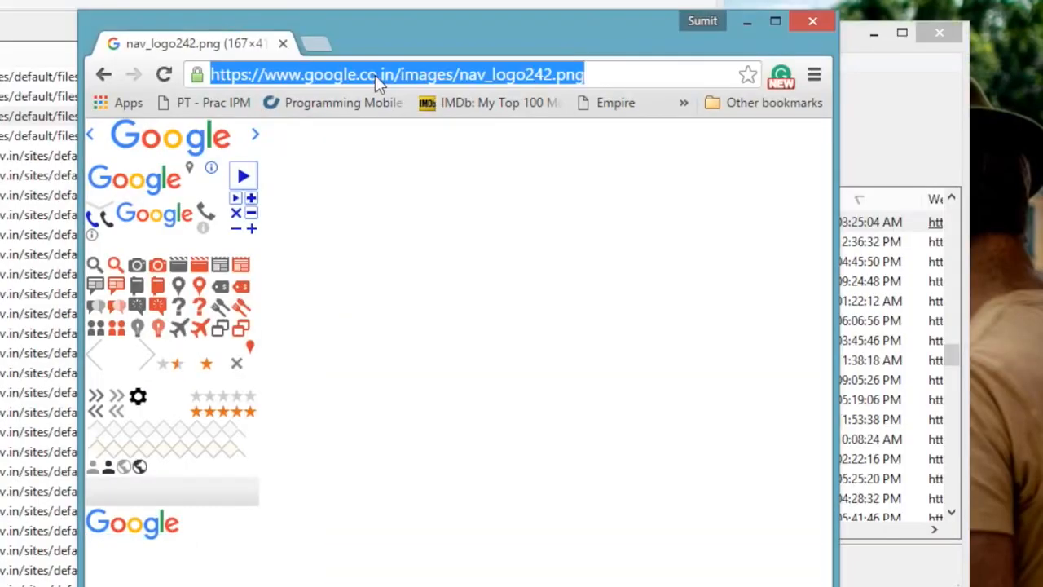
key("ctrl+v")
key("Return")
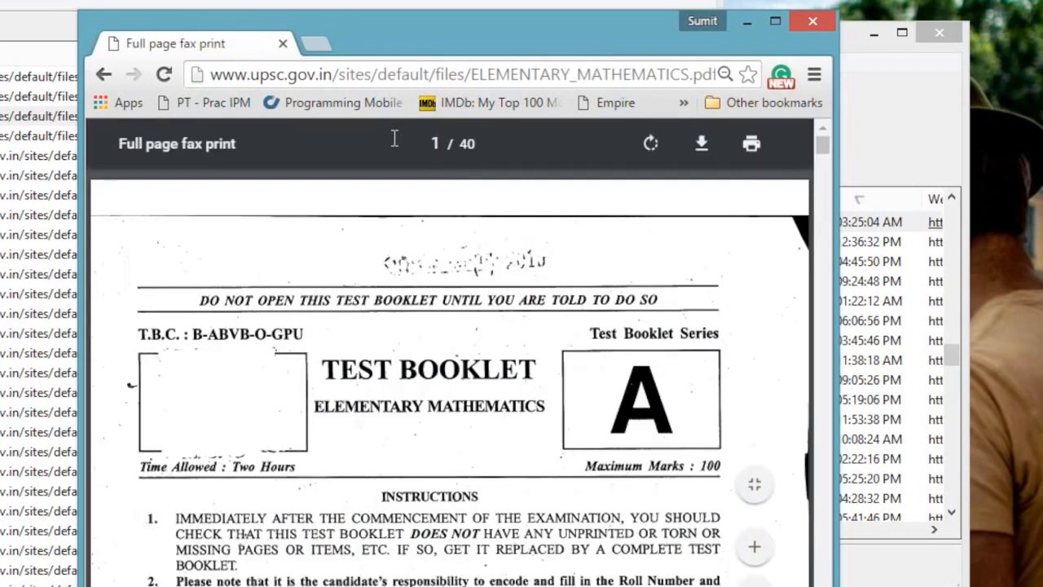
left_click(748, 23)
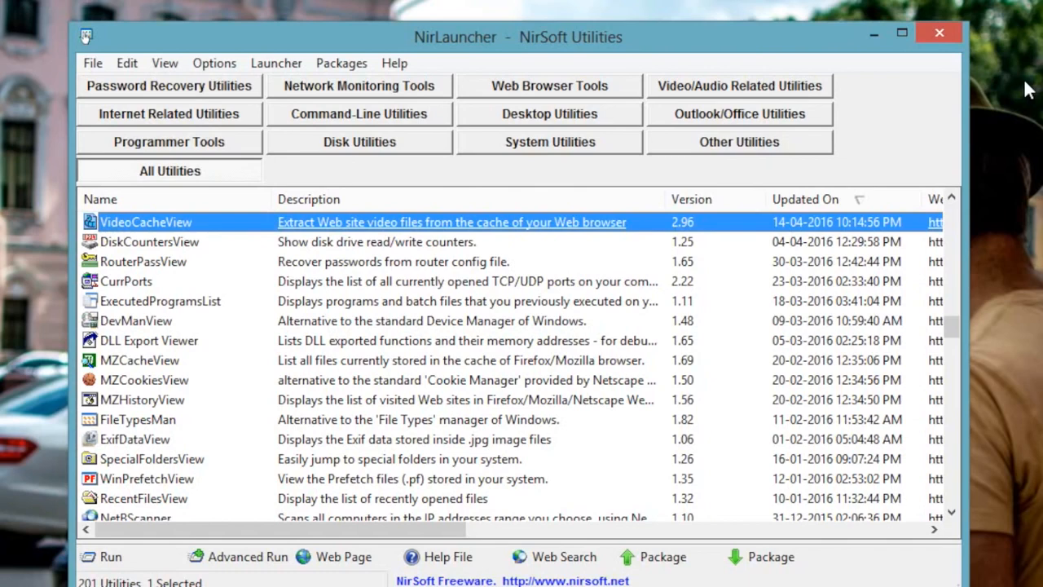
Run VideoCacheView from NirLauncher and sort the cached videos by file size, and finally by last accessed date, oldest first
double_click(222, 229)
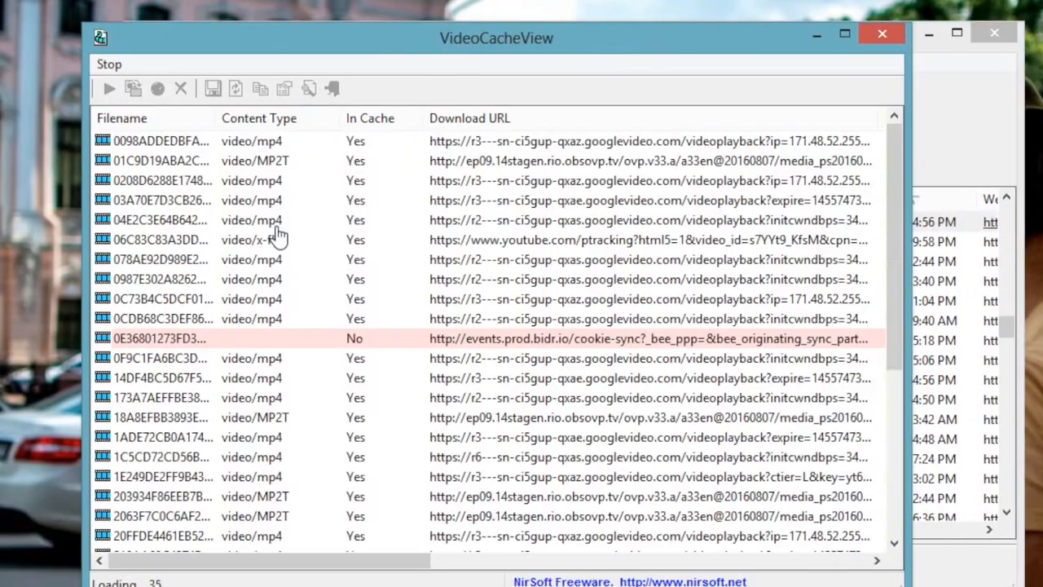
left_click_drag(366, 565, 575, 564)
left_click_drag(613, 559, 633, 559)
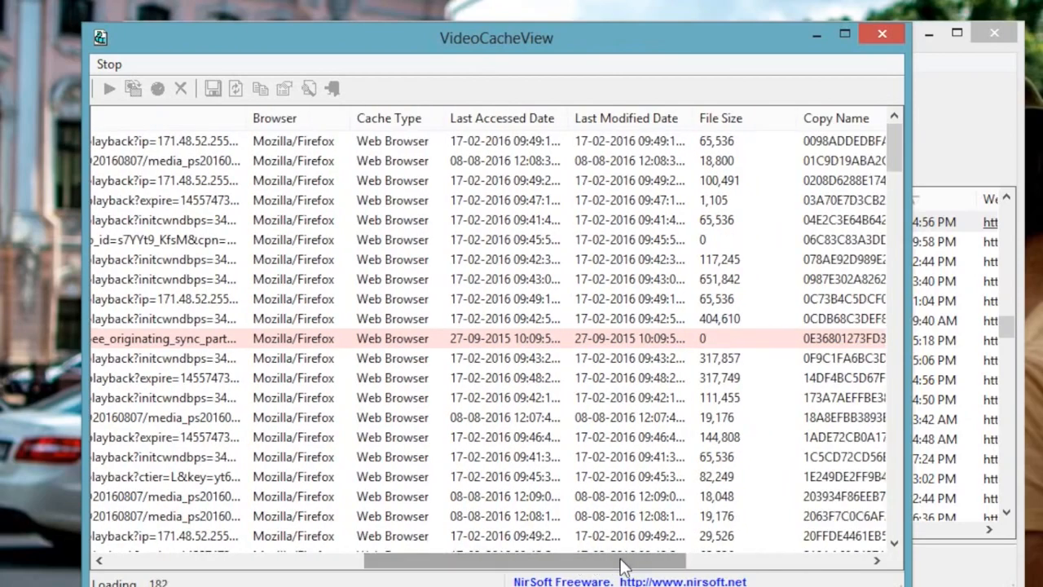
left_click(757, 118)
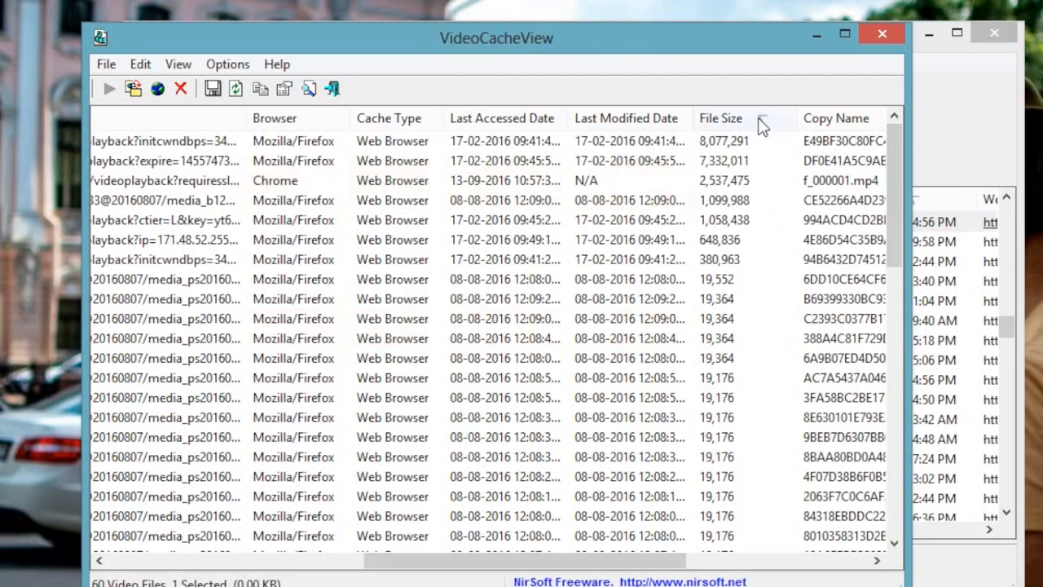
left_click(538, 119)
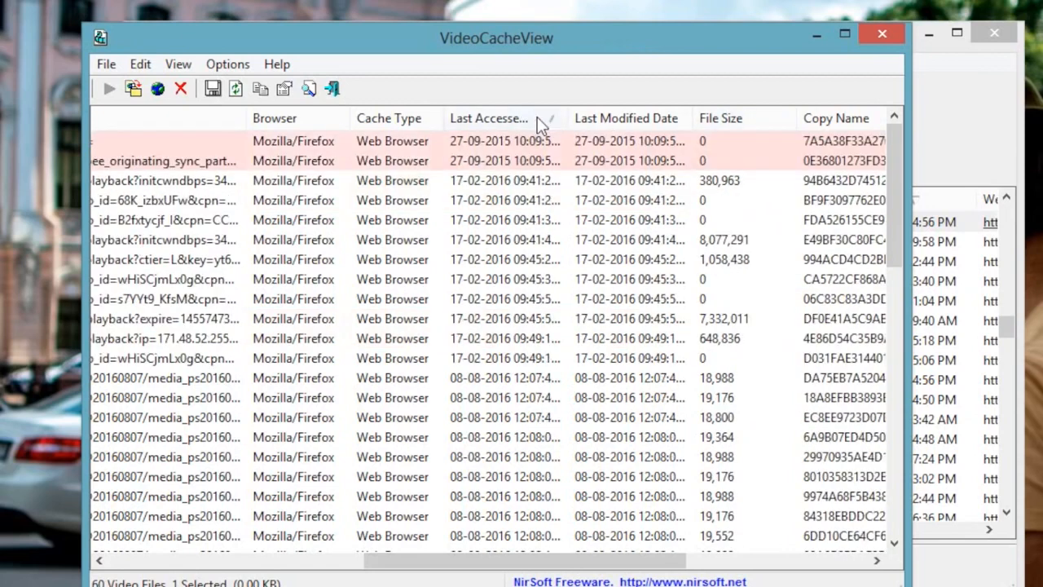
Sort the cached videos by last accessed date, newest first, play the Chrome video f_000001.mp4 and close the player
left_click(537, 116)
left_click(548, 222)
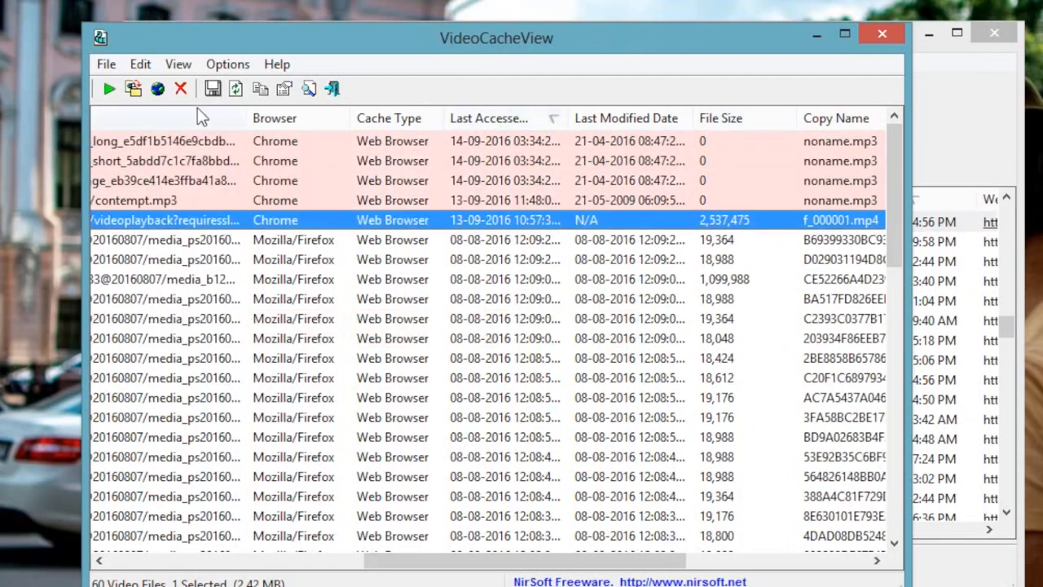
left_click(109, 88)
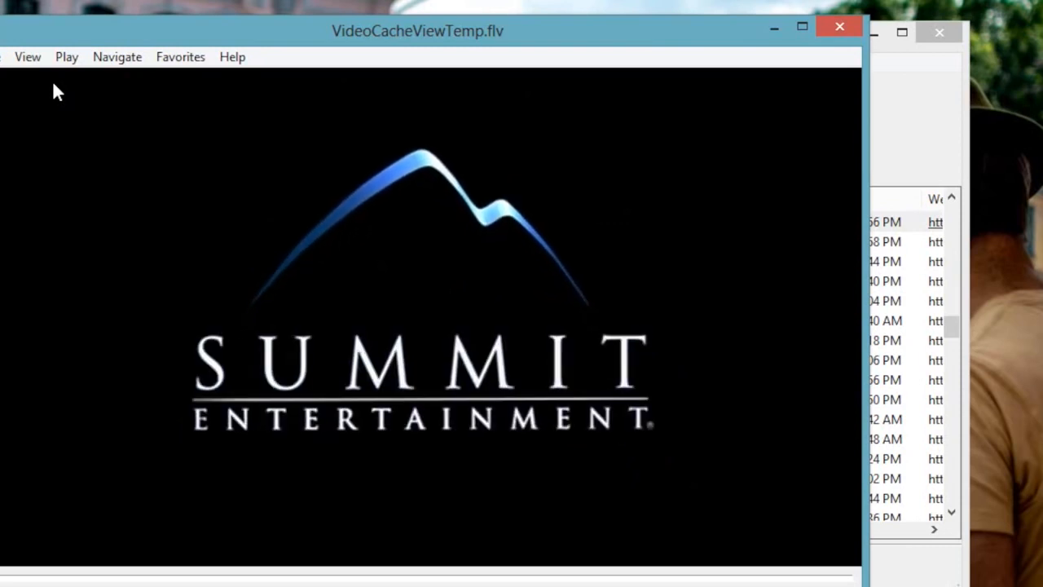
left_click(838, 29)
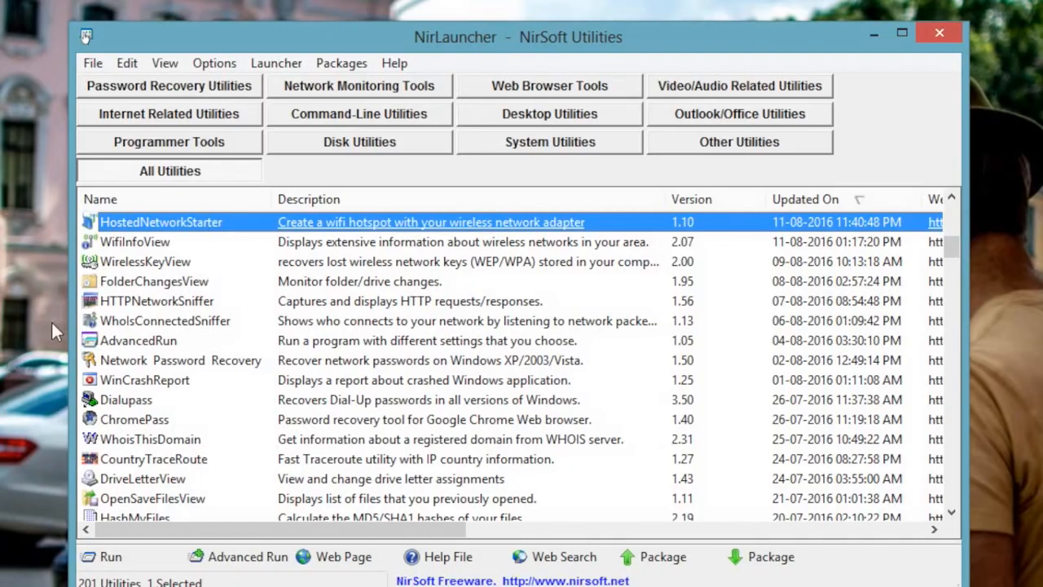
Run HostedNetworkStarter from NirLauncher, open the hosted network options and set the network name to TestNetwork91
double_click(240, 226)
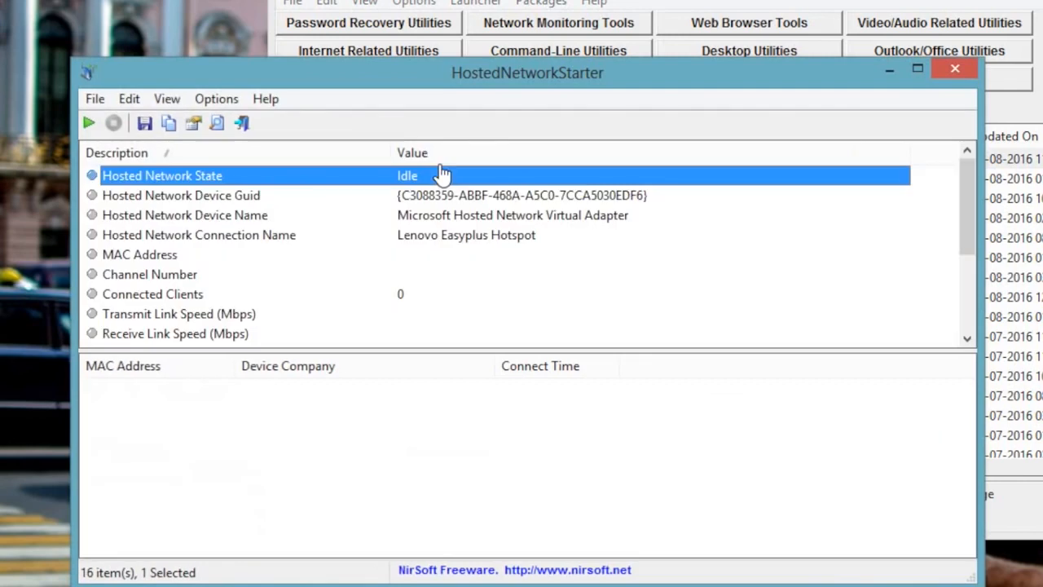
left_click(88, 124)
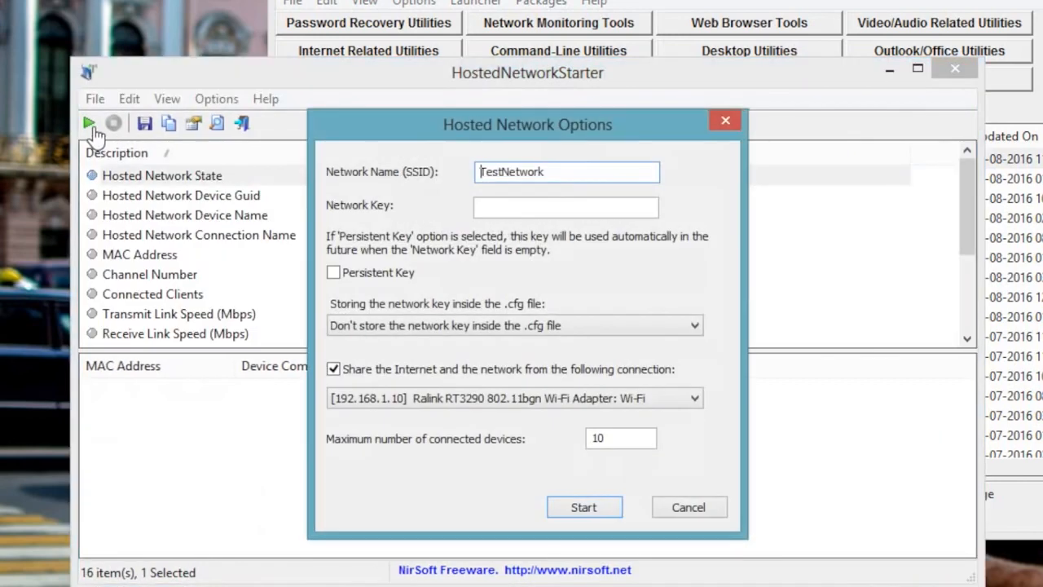
left_click(578, 172)
type("91")
Enter the network key for the hosted network and start the hotspot
left_click(537, 208)
type("••")
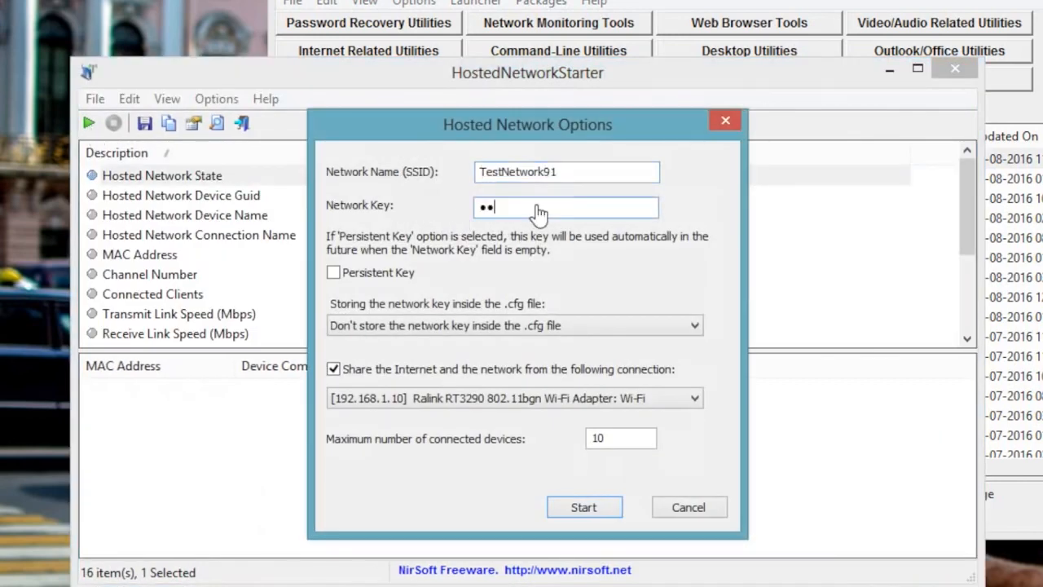
key("BackSpace")
key("BackSpace")
type("•••")
key("BackSpace")
key("BackSpace")
key("BackSpace")
type("••••••••")
left_click(584, 509)
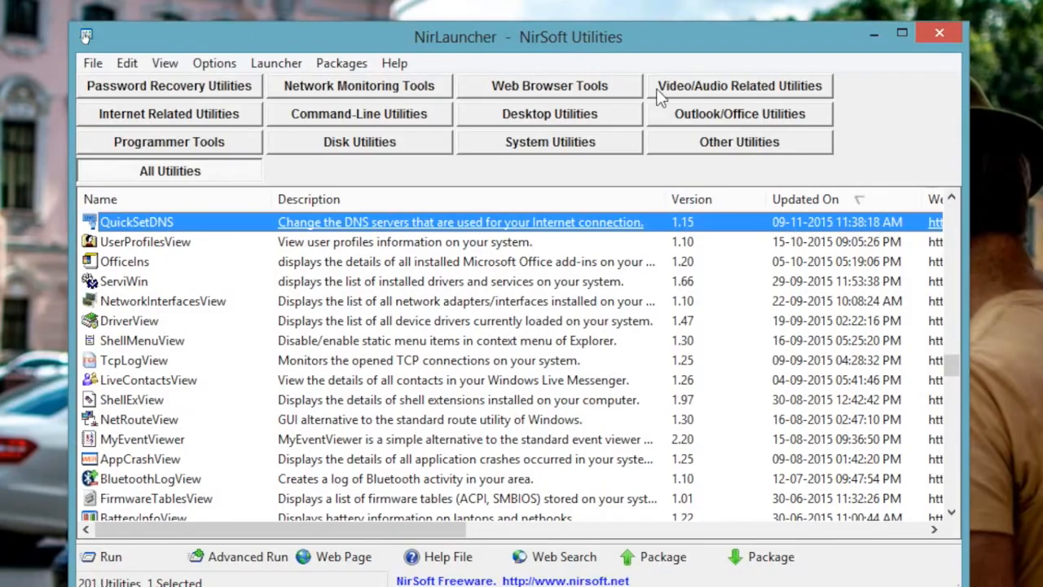
Run QuickSetDNS from NirLauncher and make Google Public DNS the active DNS server for the Wi-Fi adapter
double_click(275, 224)
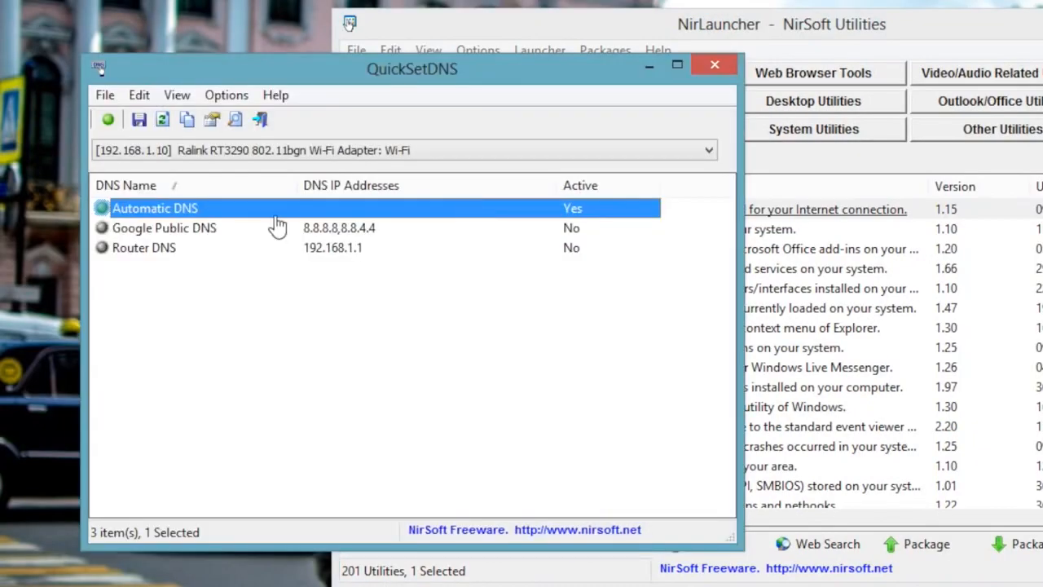
left_click(279, 232)
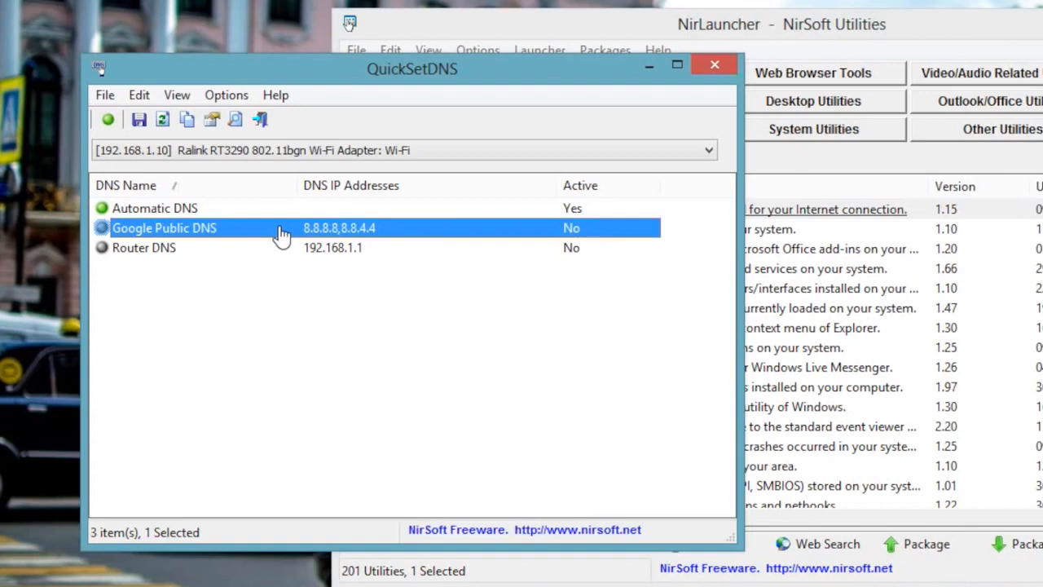
left_click(107, 120)
left_click(336, 448)
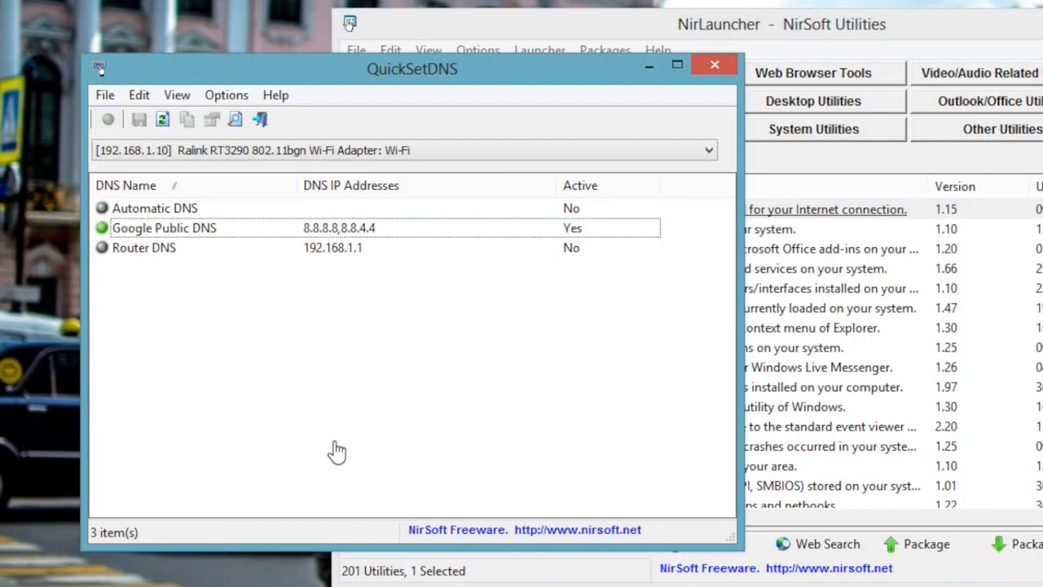
Add a new DNS entry named Open DNS with the IP addresses 208.67.222.222,208.67.220.220
right_click(281, 368)
left_click(366, 435)
type("Open DNS")
key("Tab")
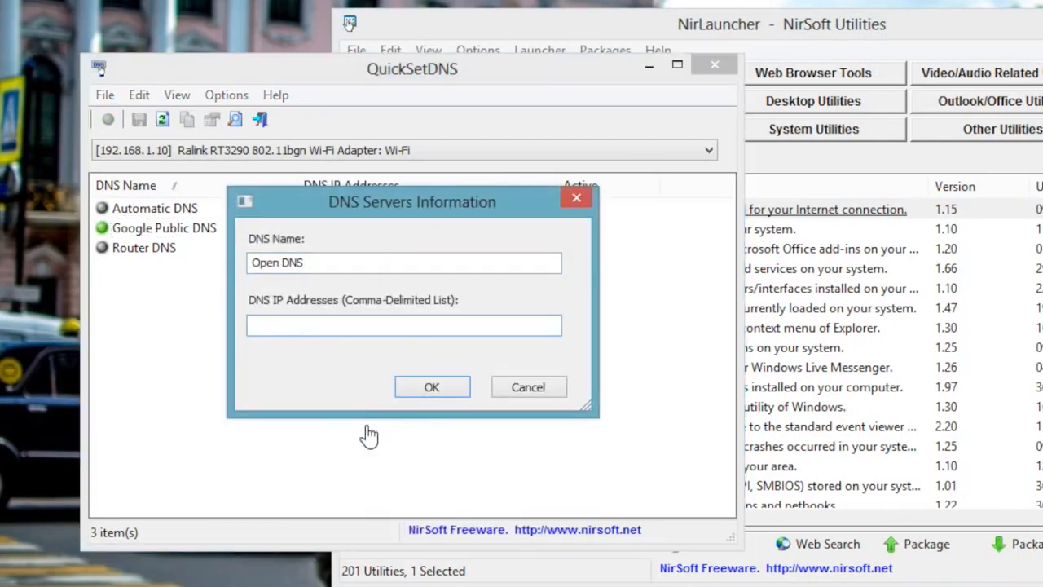
type("208.67.222.222,208.67.222.")
key("BackSpace")
key("BackSpace")
type("0.22")
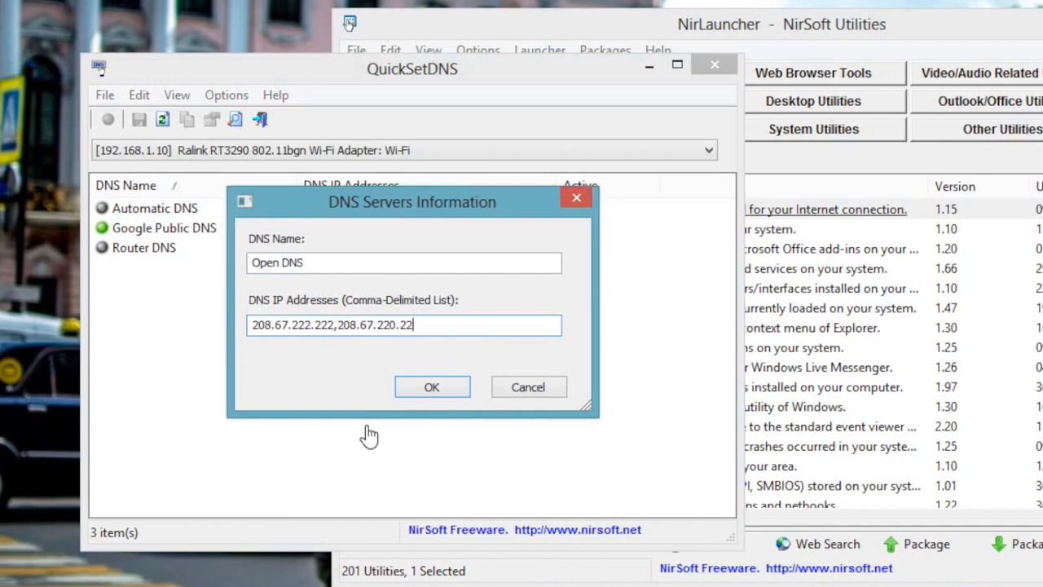
type("0")
left_click(399, 386)
Close QuickSetDNS and run FolderChangesView from NirLauncher
left_click(710, 64)
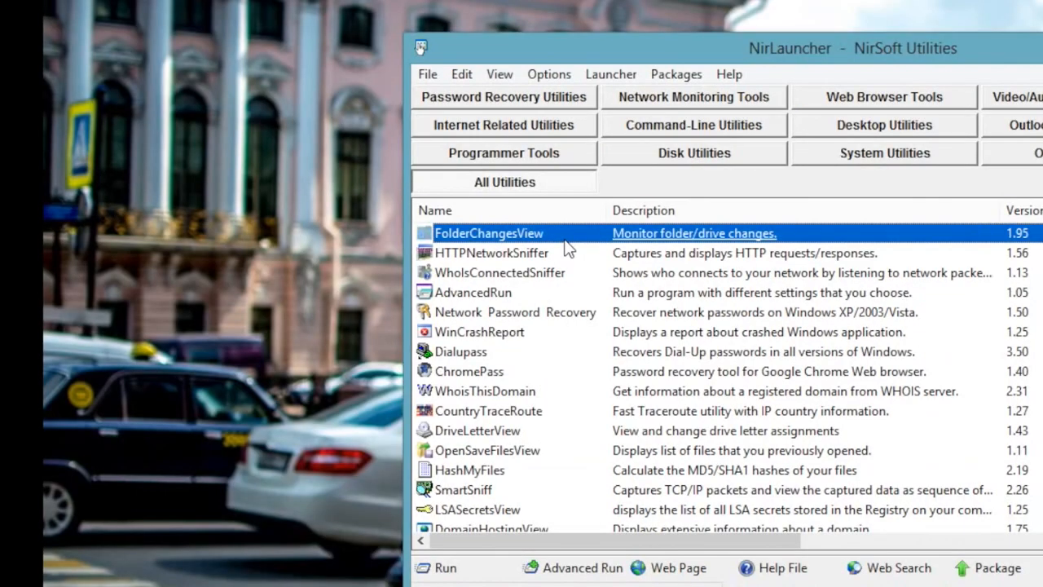
double_click(565, 242)
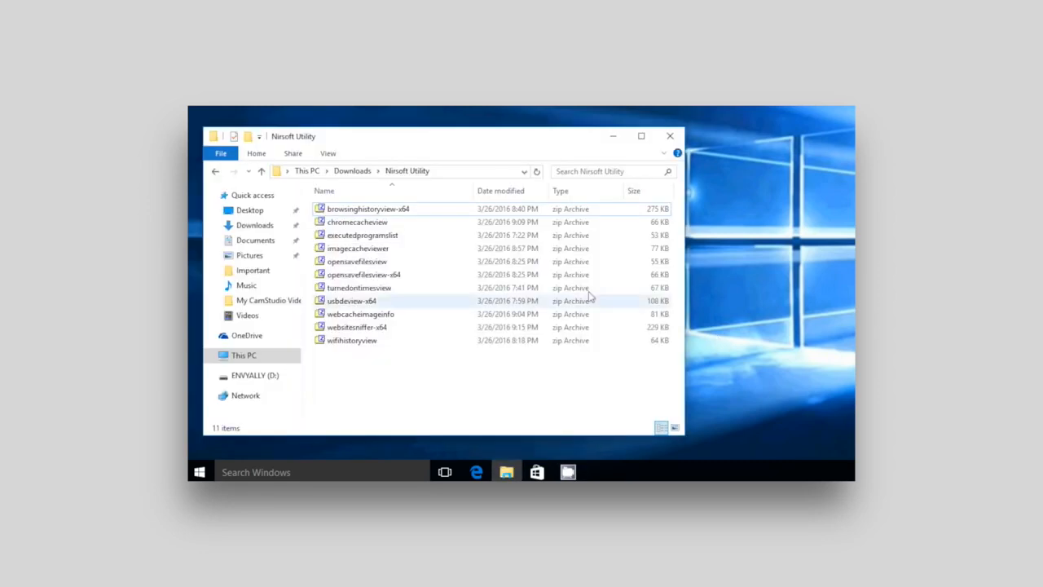
Open the opensavefilesview-x64 archive in the Nirsoft Utility folder and run OpenSaveFilesView.exe to examine the recently opened files
left_click(422, 275)
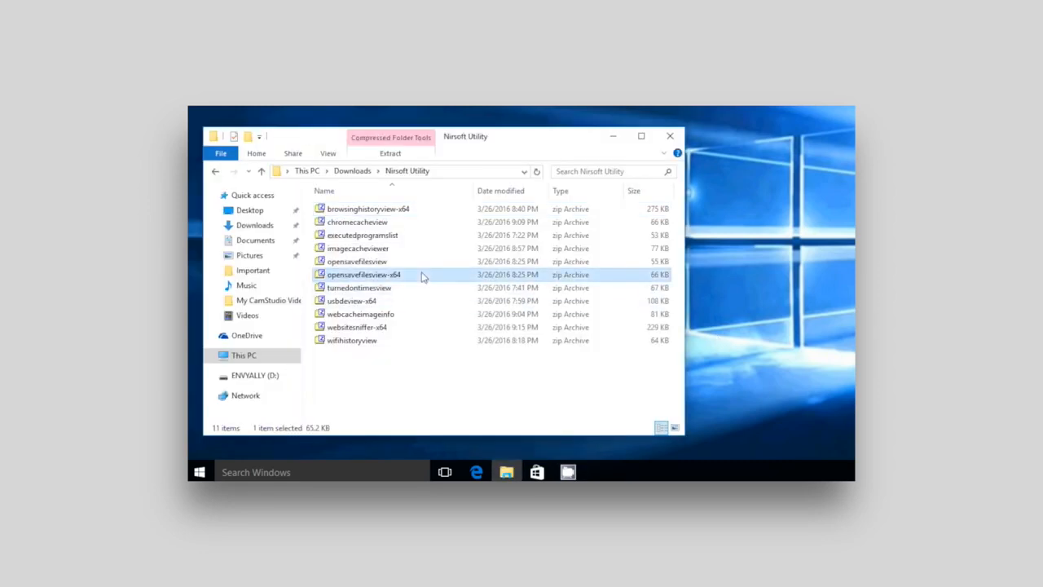
double_click(422, 275)
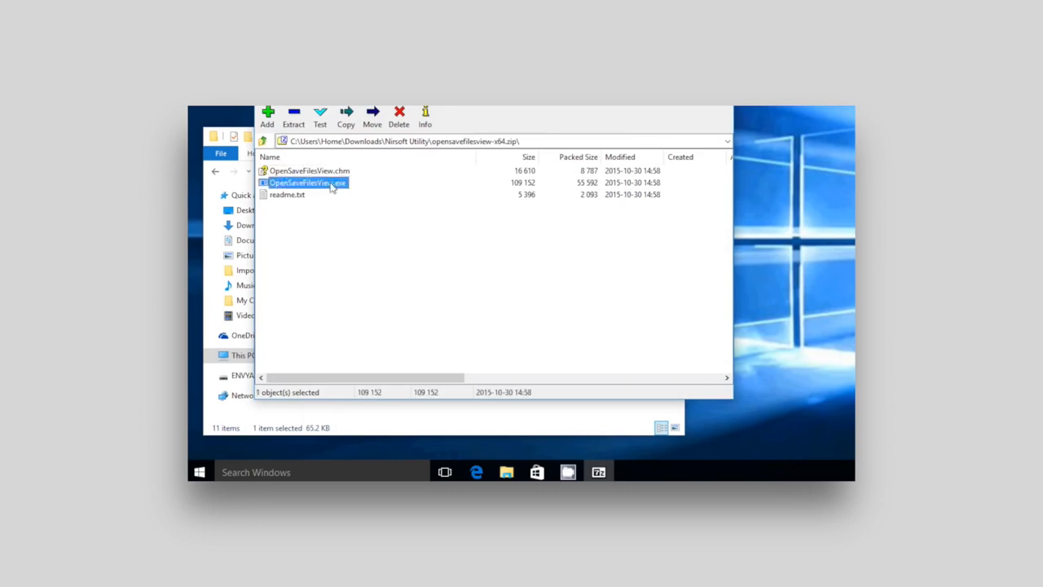
key("Return")
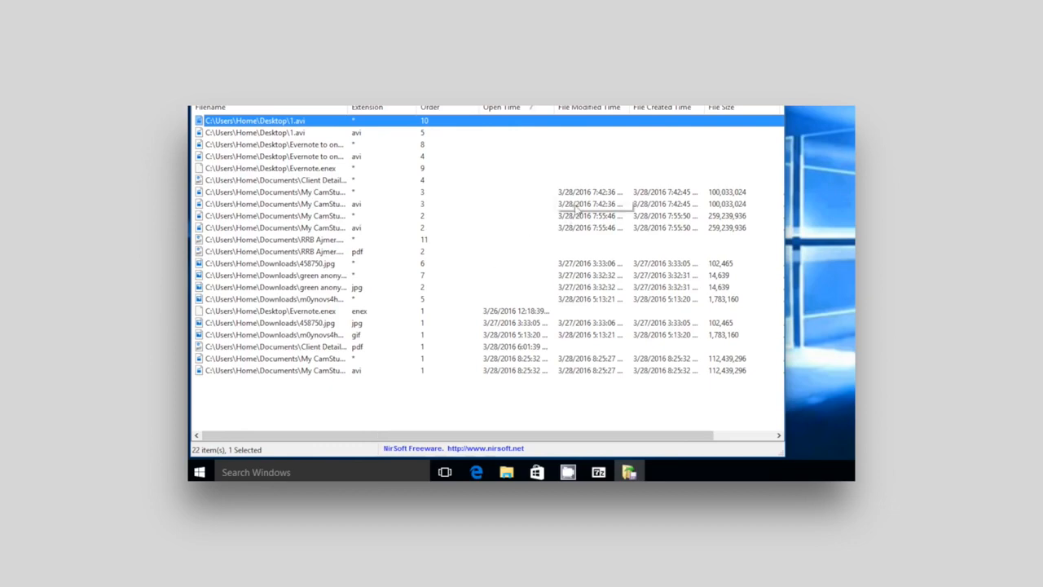
left_click(580, 192)
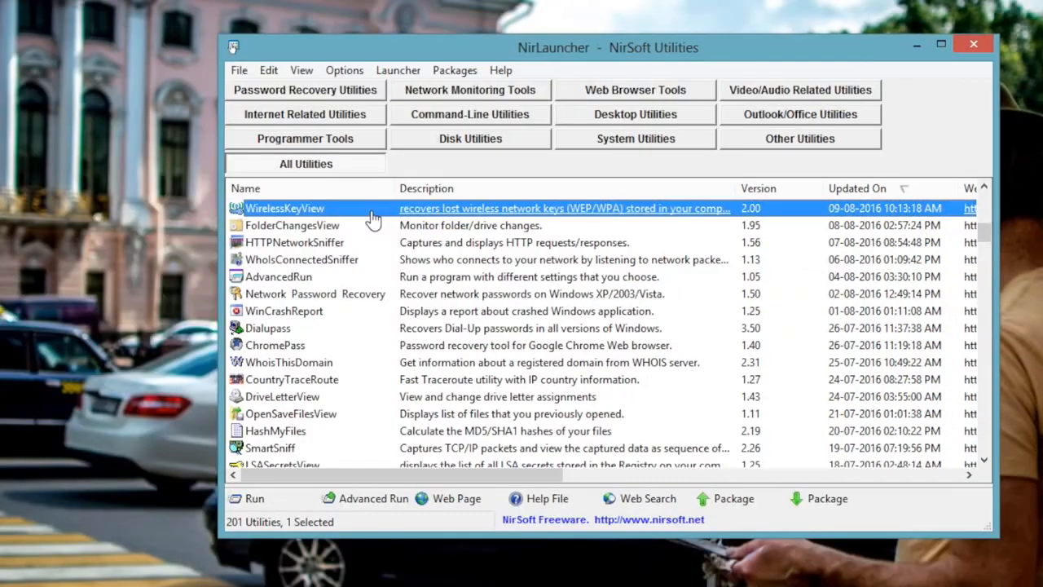
Run WirelessKeyView from NirLauncher to list the stored wireless network keys
double_click(373, 214)
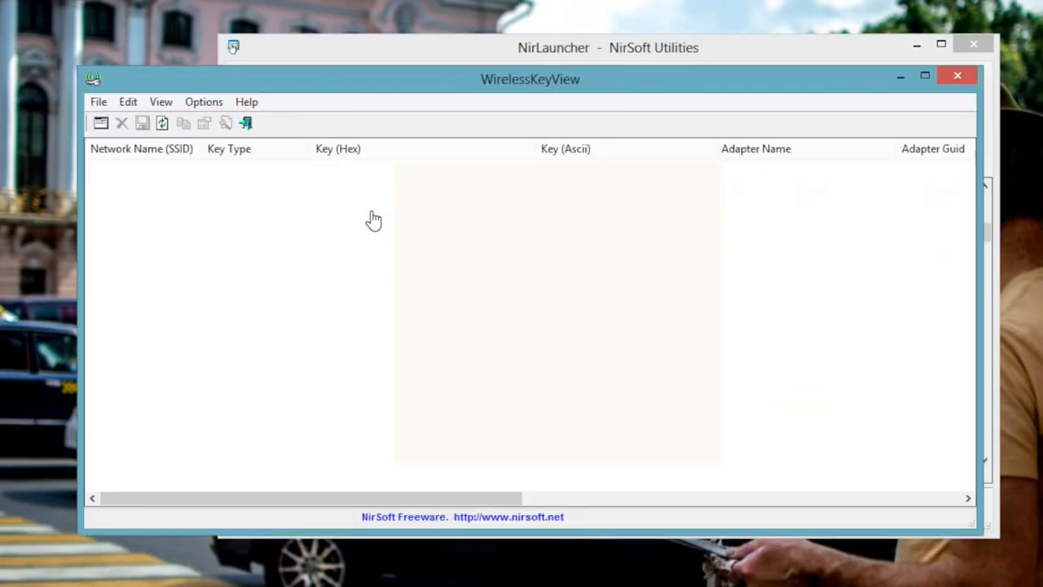